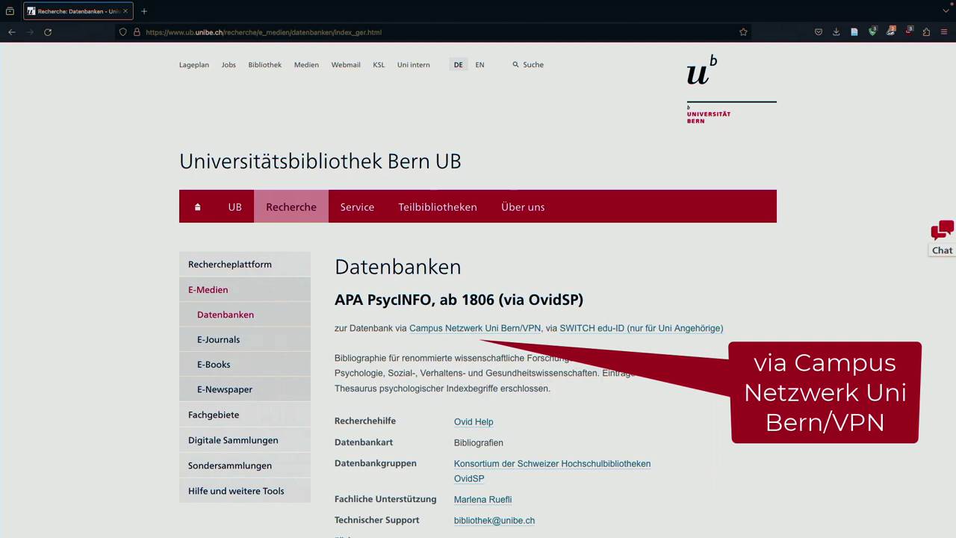
Open the APA PsycINFO database through the Campus Netzwerk Uni Bern/VPN access and go to the personal account page
click(418, 331)
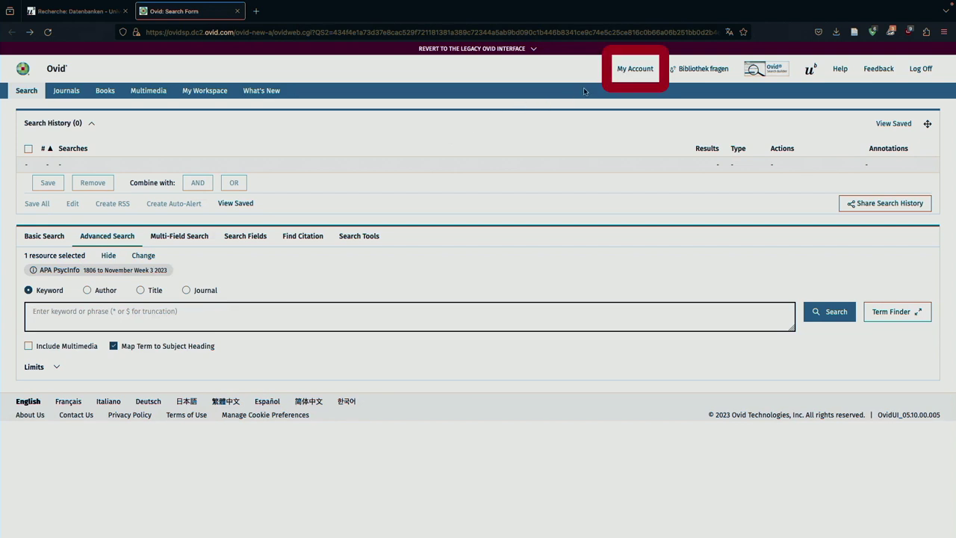
click(625, 69)
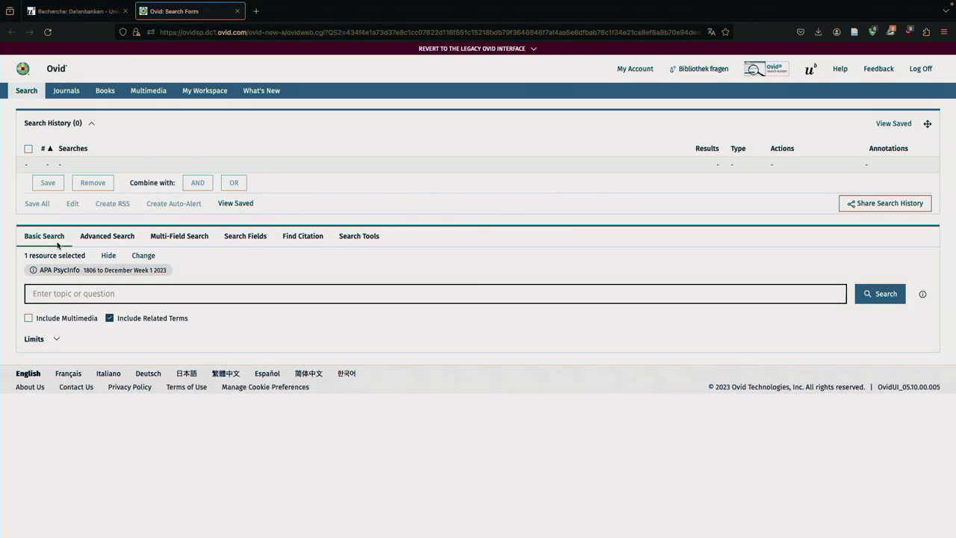
Enter the question "What therapies work for adults with ADHD?" in the basic search
click(54, 293)
text(What therapies work for adults with ADHD?)
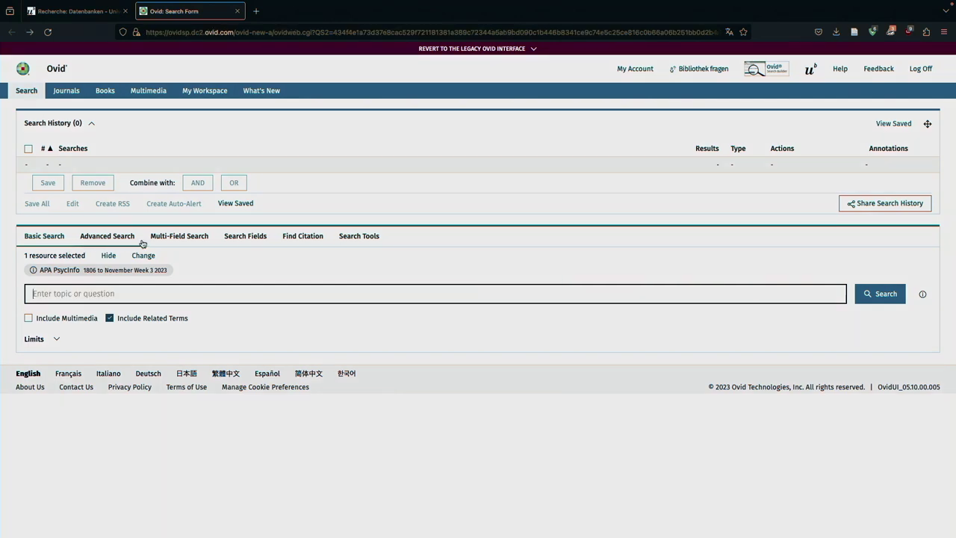
Show the multi-field search and examine the fields available for its first row, keeping All Fields
click(167, 242)
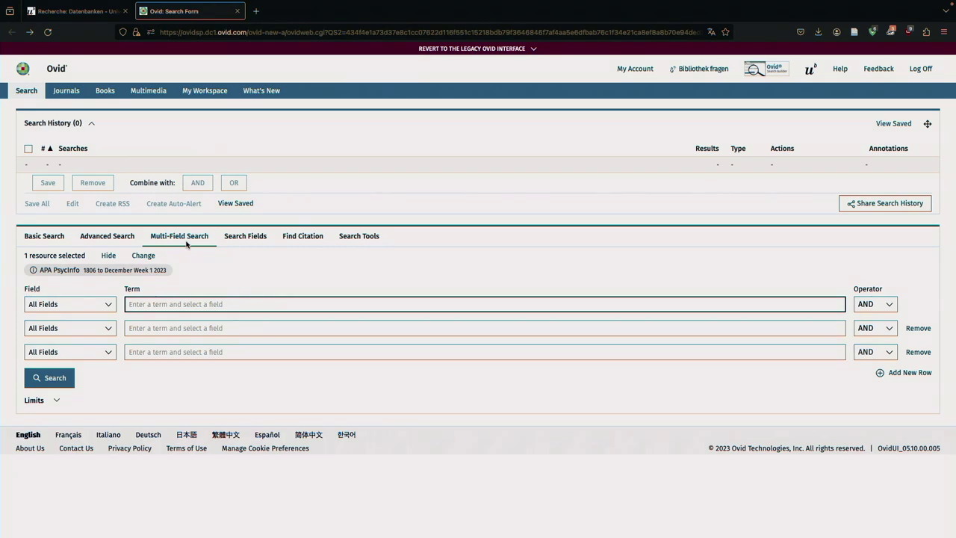
click(109, 303)
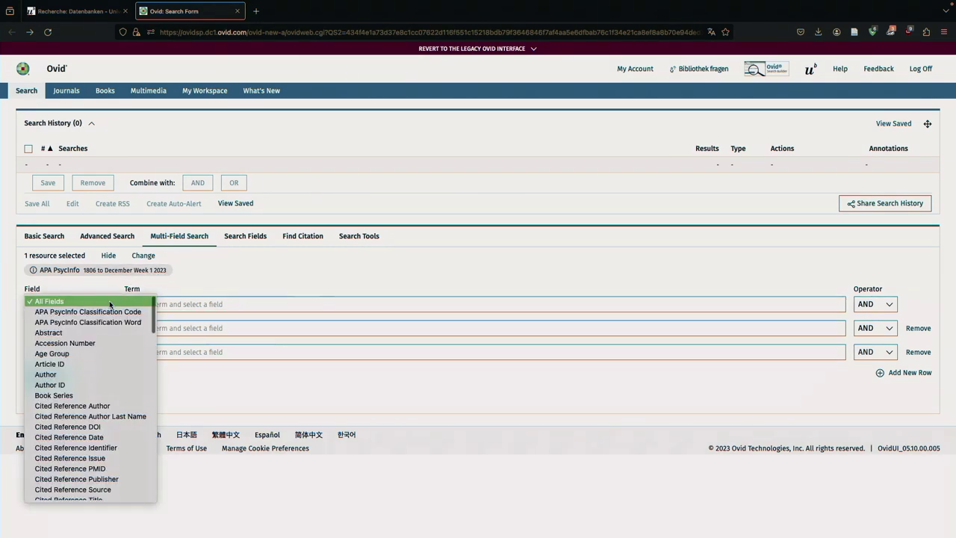
click(109, 300)
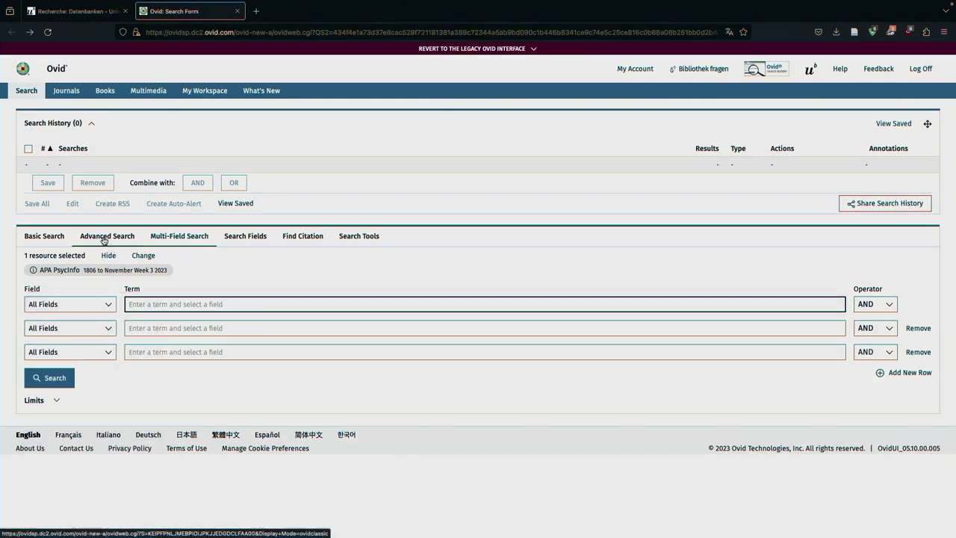
Map the term "adhd" to subject headings in the advanced search and open the thesaurus entry for Attention Deficit Disorder with Hyperactivity
click(103, 236)
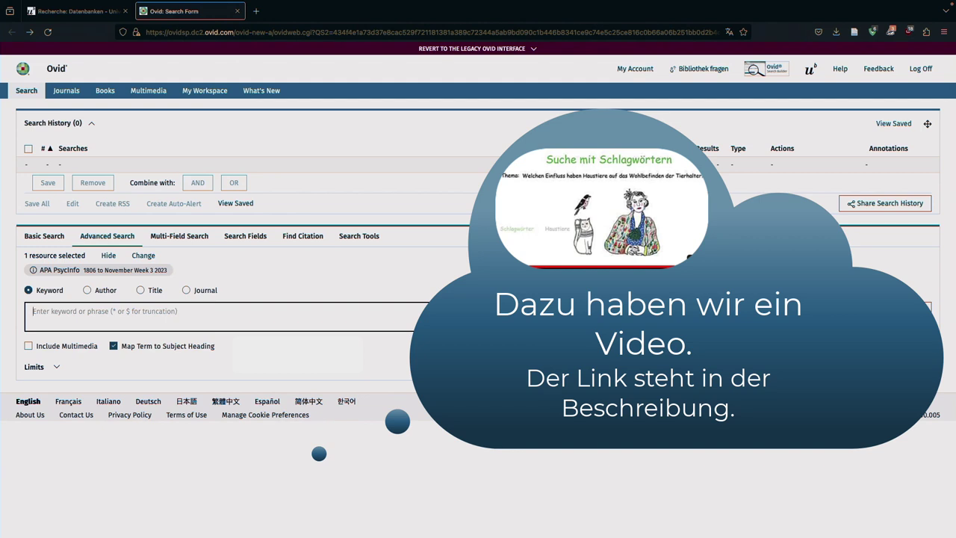
text(adhd)
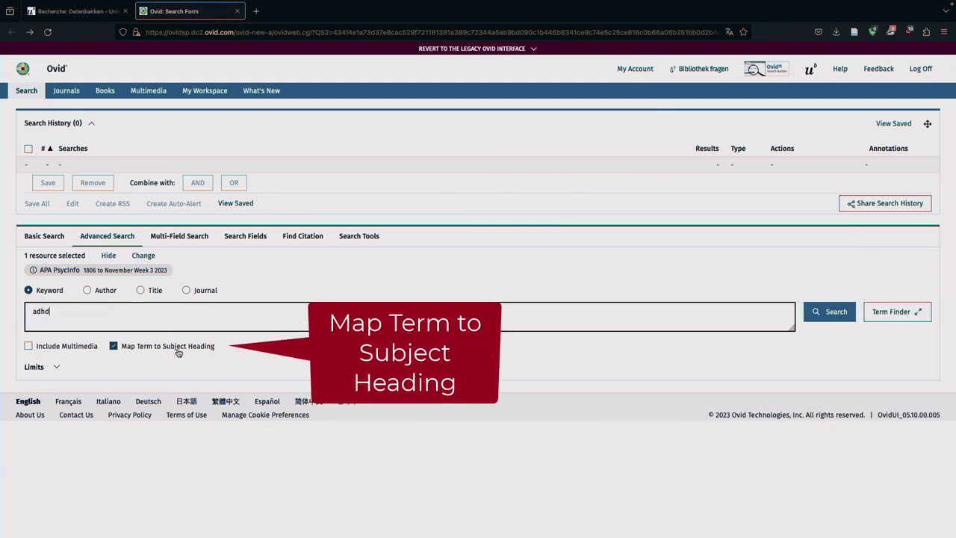
click(813, 313)
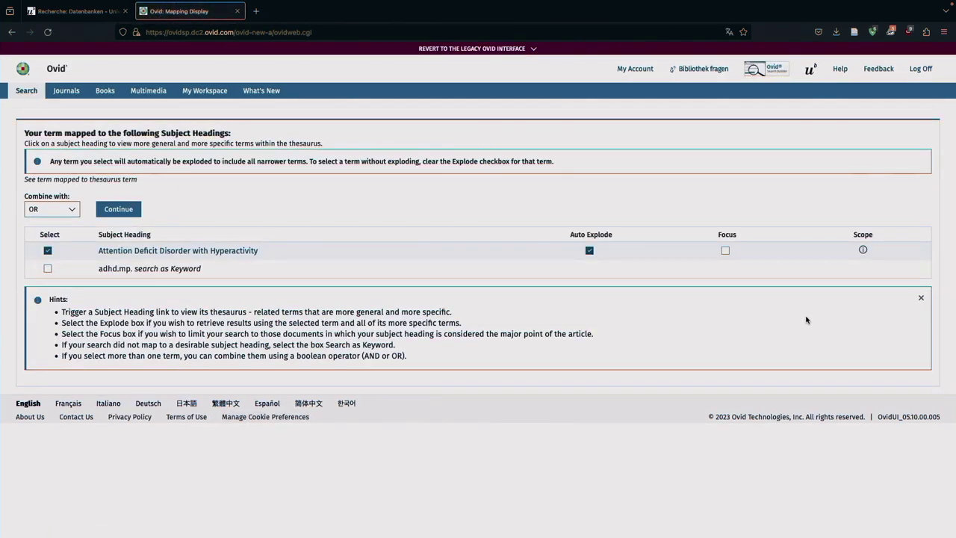
click(212, 254)
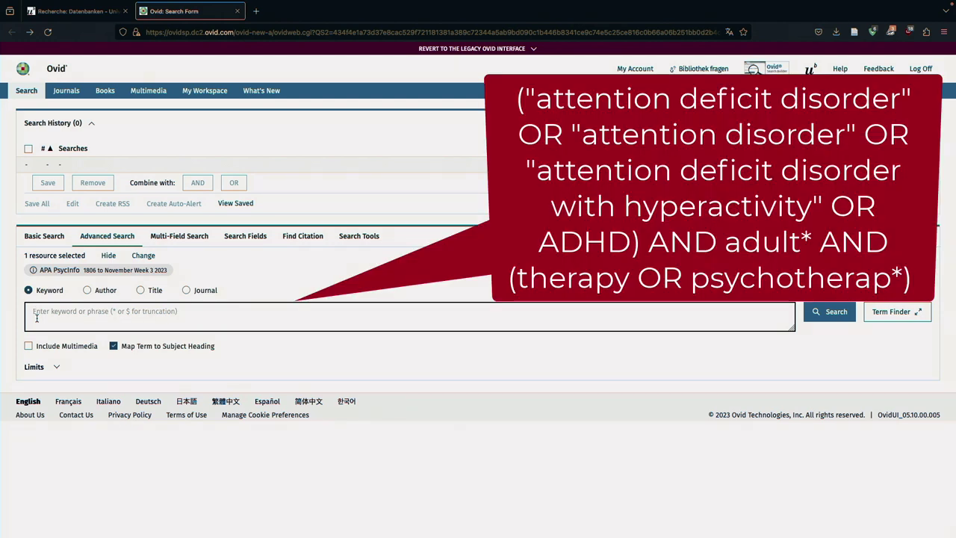
Search for ("attention deficit disorder" OR "attention disorder" OR "attention deficit disorder with hyperactivity" OR ADHD) AND adult* AND (therapy OR psychotherap*) and show the filters
text(("attention deficit disorder" OR "attention disorder" OR "attention deficit disorder with hyperactivity" OR ADHD) AND adult* AND (therapy OR psychotherap*))
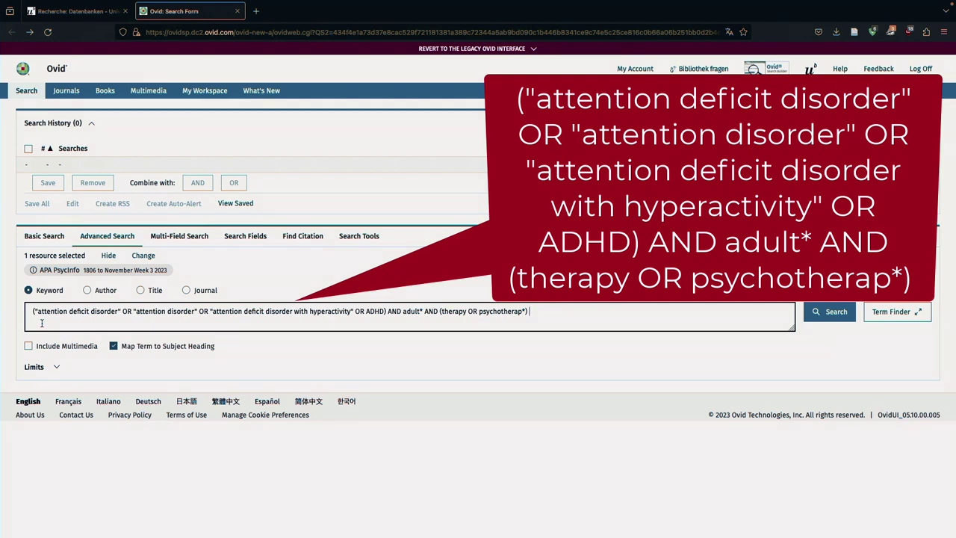
key(Return)
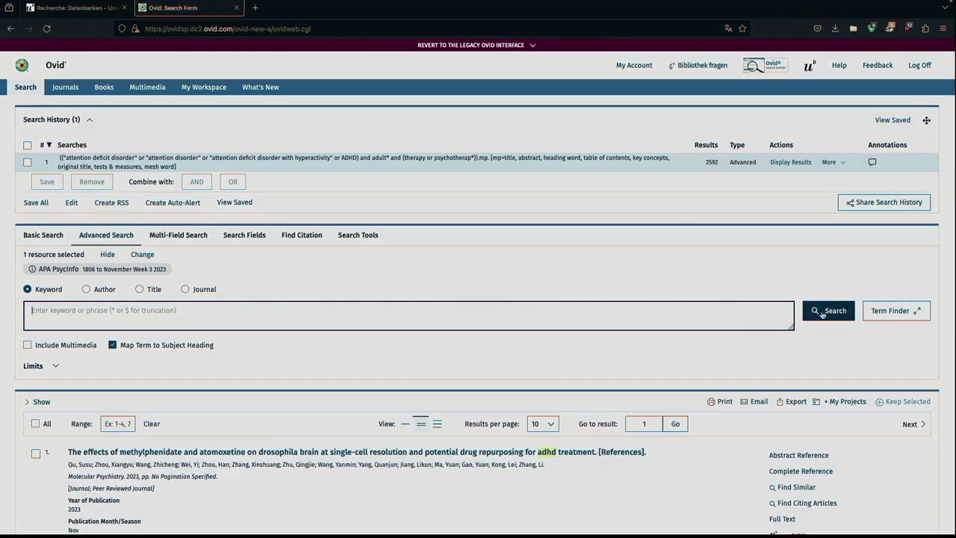
click(28, 402)
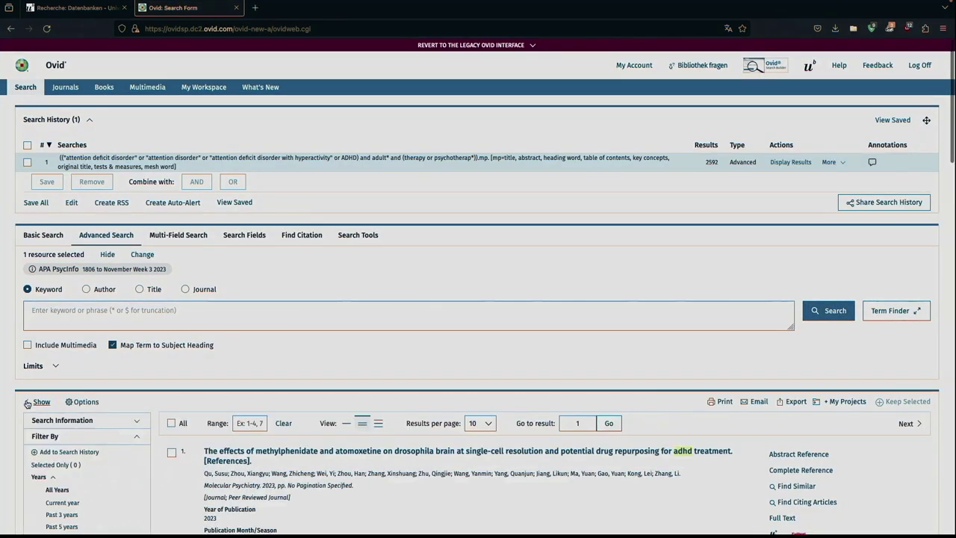
scroll(26, 403, down, 2)
scroll(27, 404, down, 2)
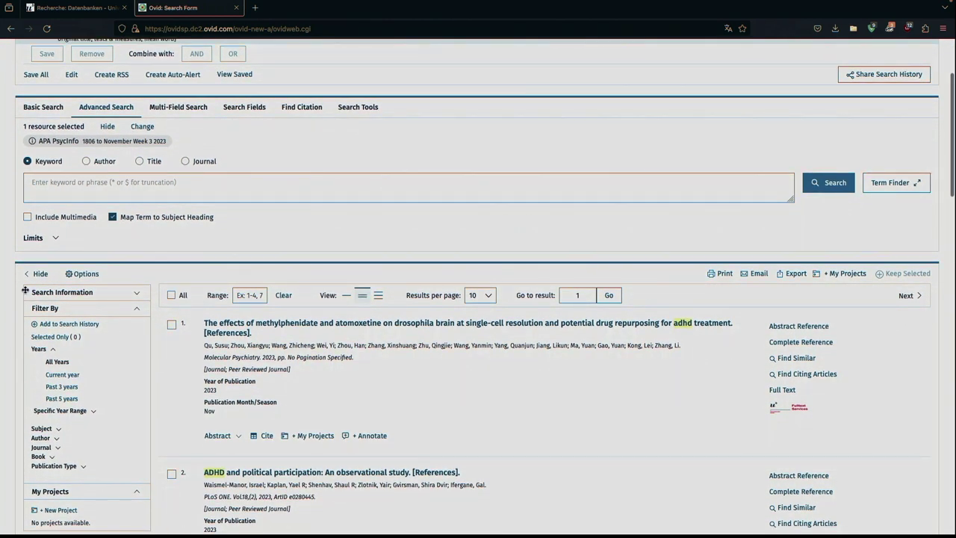
Open the additional limits for the search and select 1200 Meta Analysis as the methodology
click(41, 237)
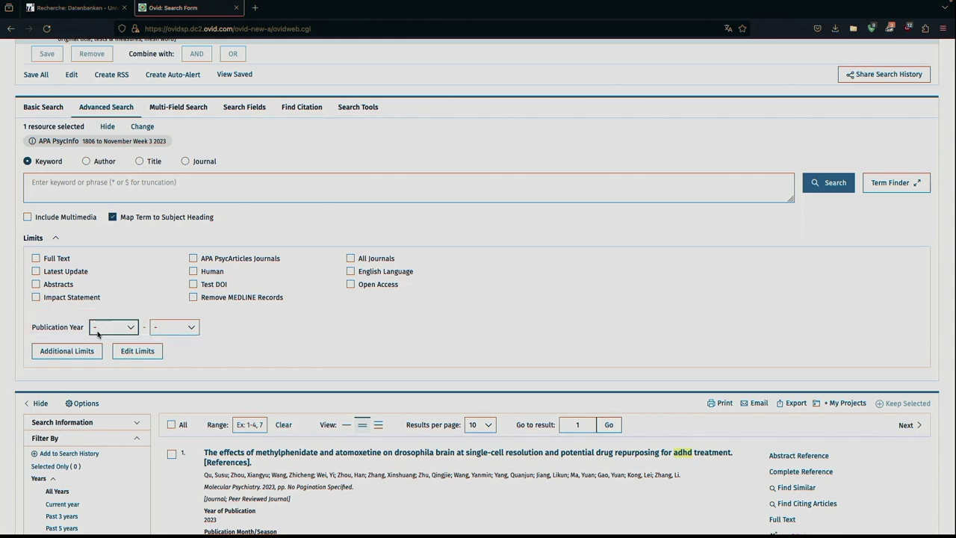
click(78, 351)
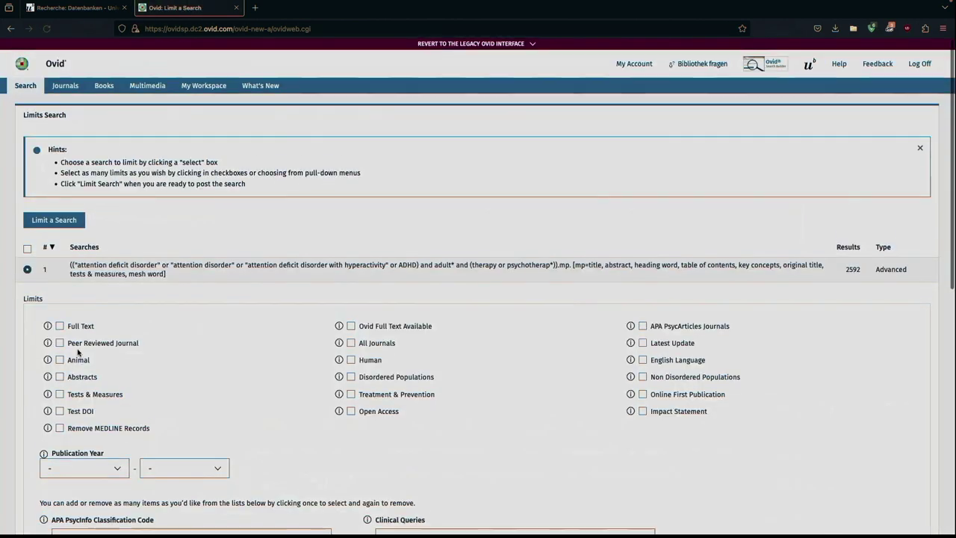
scroll(78, 351, down, 5)
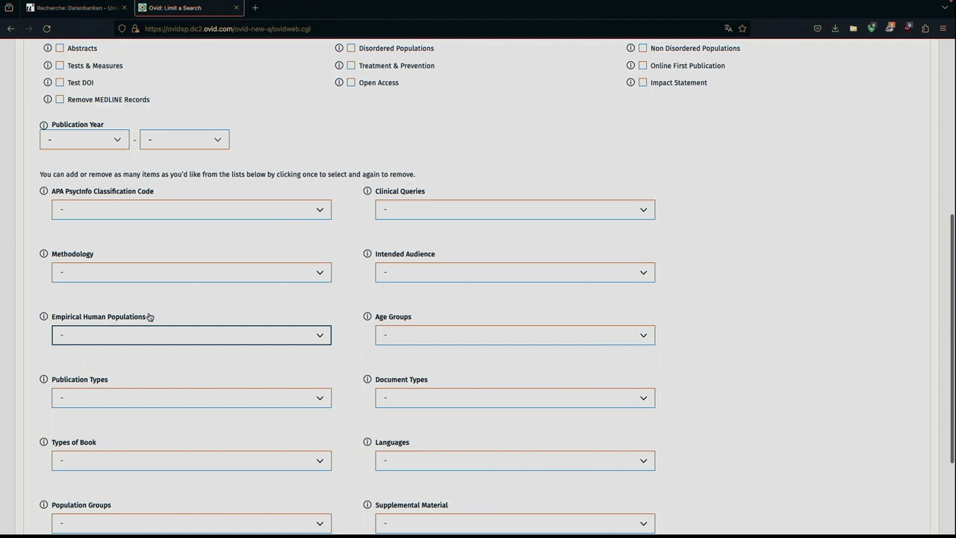
click(319, 274)
scroll(237, 367, down, 3)
scroll(237, 367, down, 1)
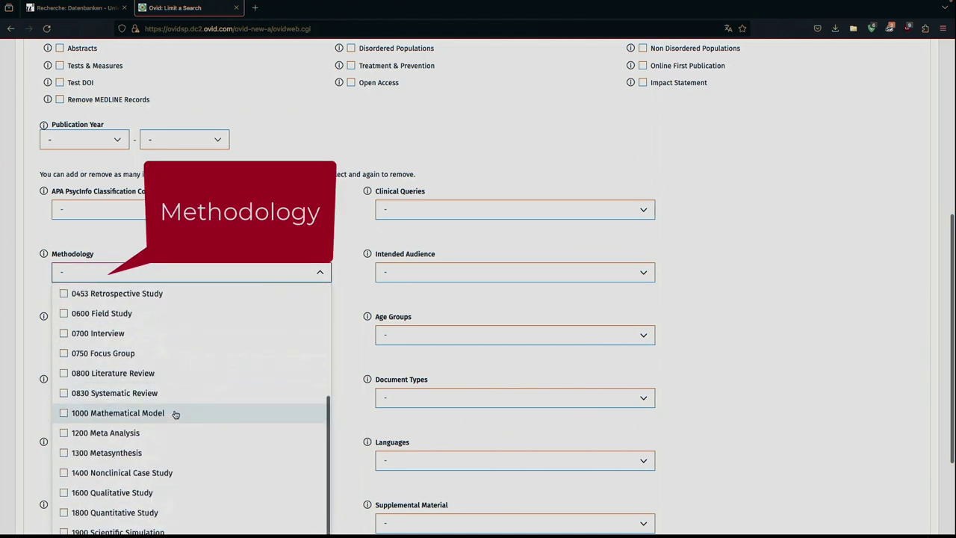
click(63, 434)
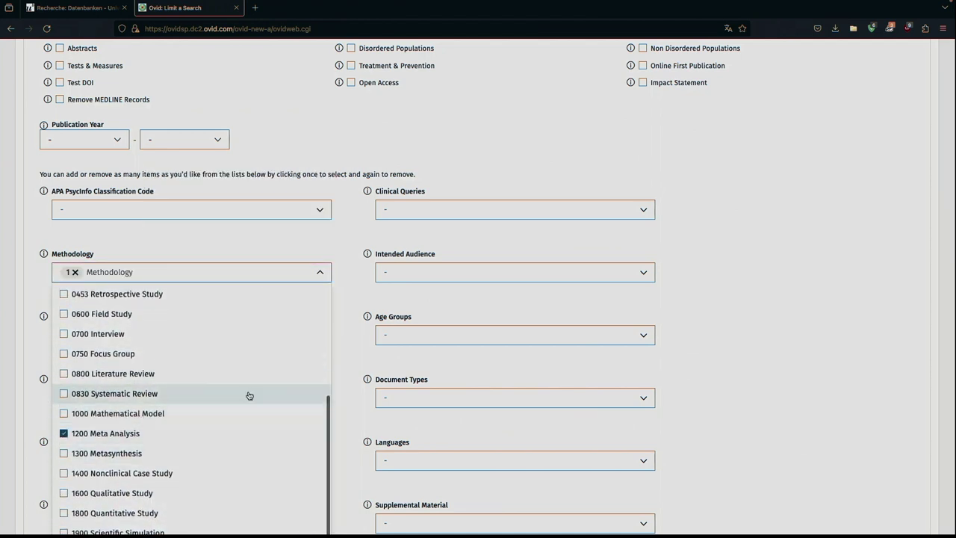
Select the age group 300 Adulthood (age 18 yrs and older) and apply the limits to the search
click(387, 332)
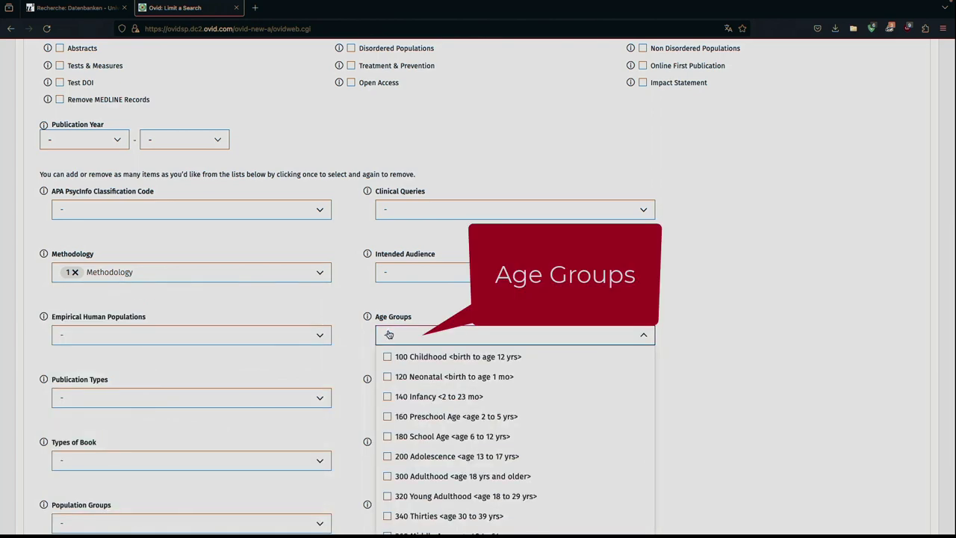
click(387, 476)
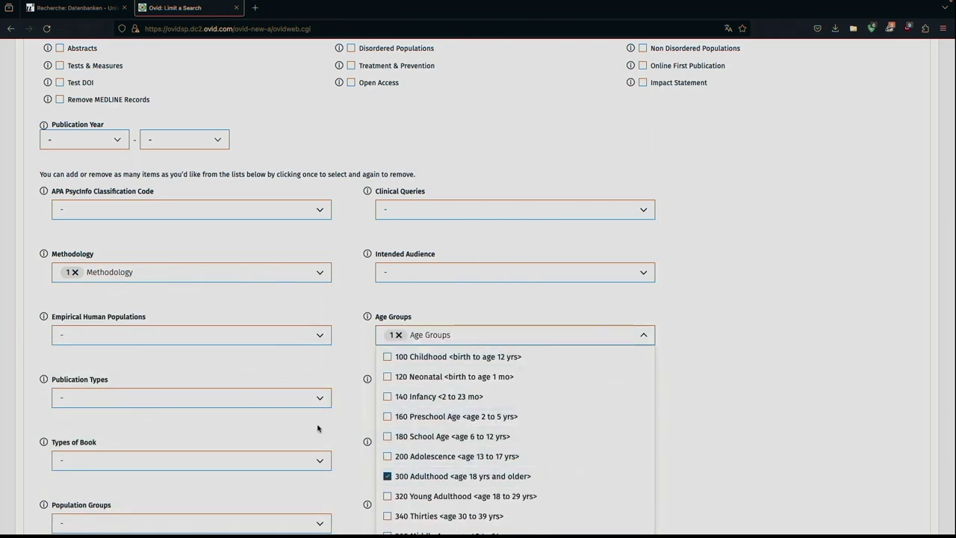
scroll(318, 427, down, 3)
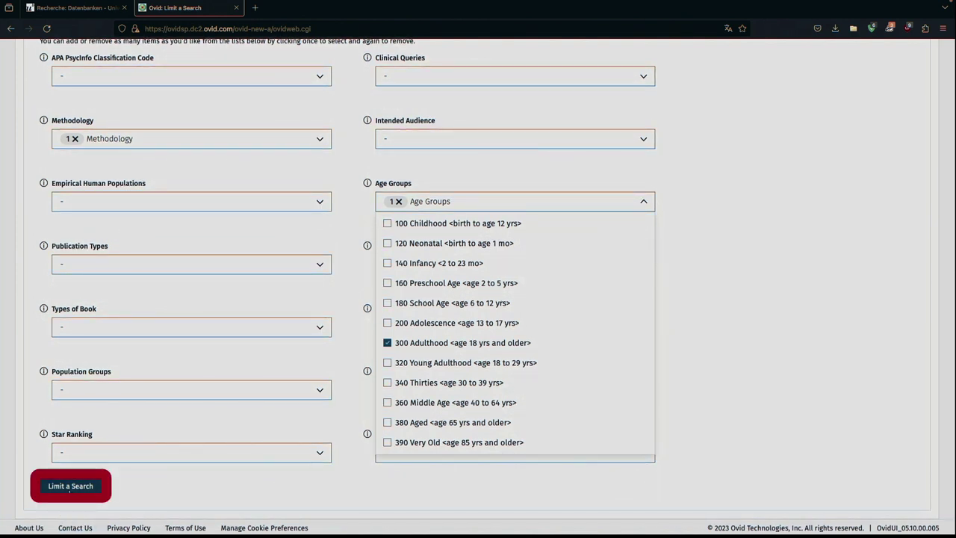
click(69, 487)
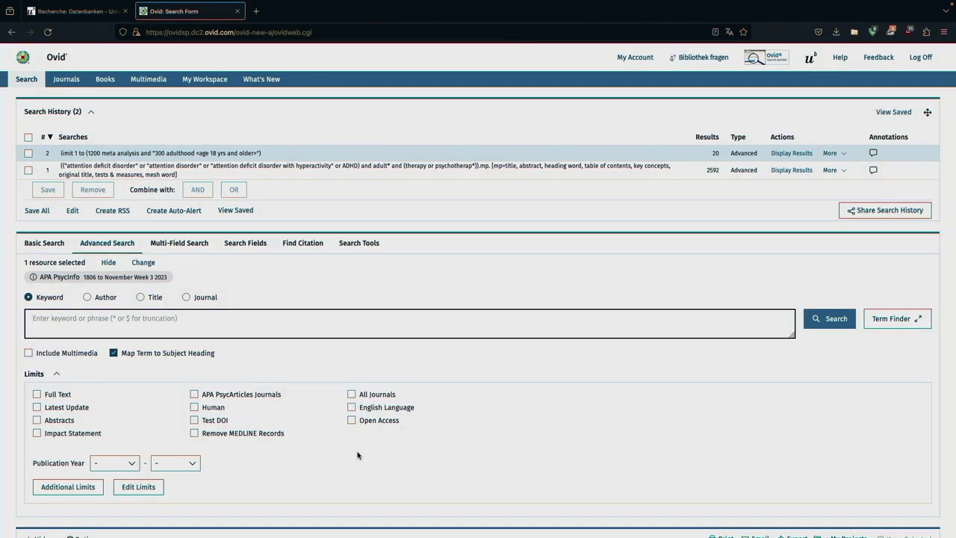
Browse the limited results and open the record of the third article, on LRP5 and LRP6 gene variants with ADHD
scroll(357, 454, down, 5)
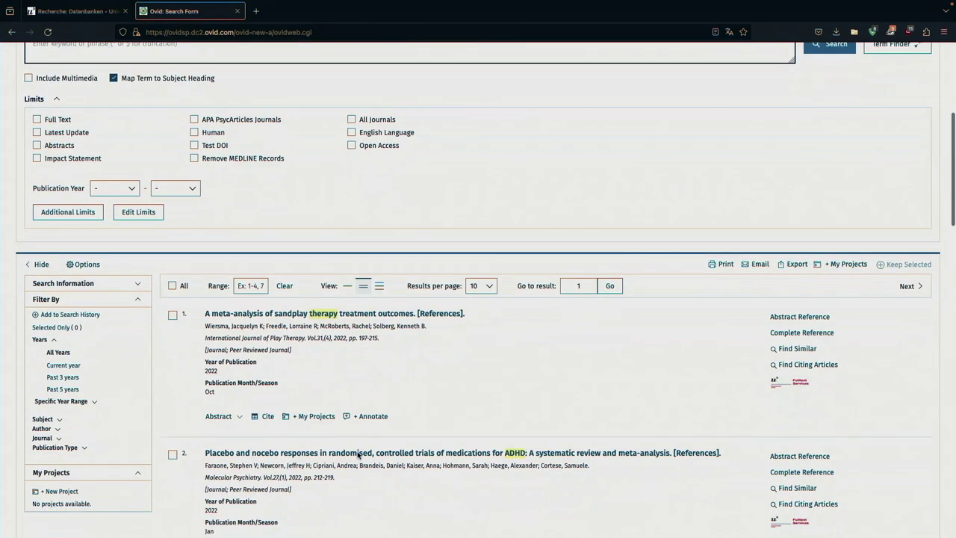
scroll(357, 455, down, 2)
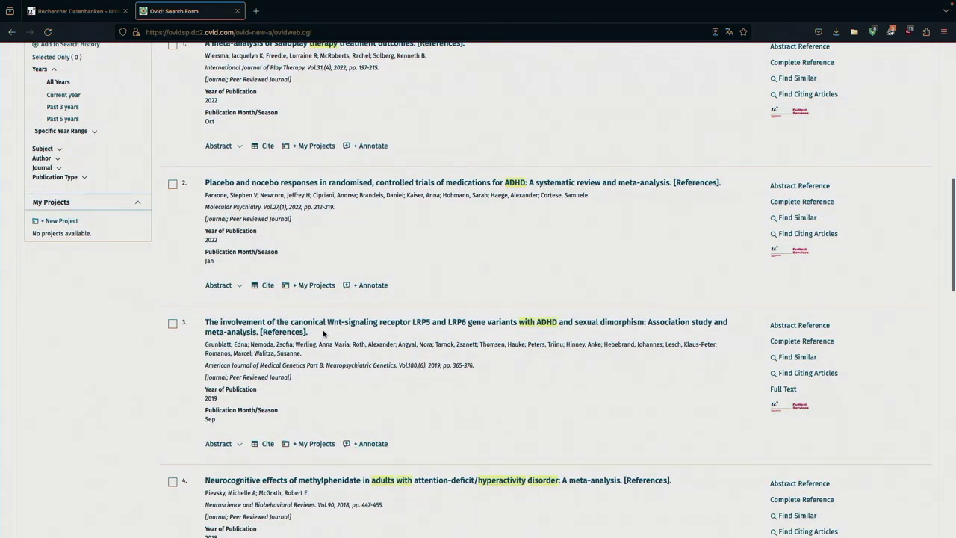
click(326, 322)
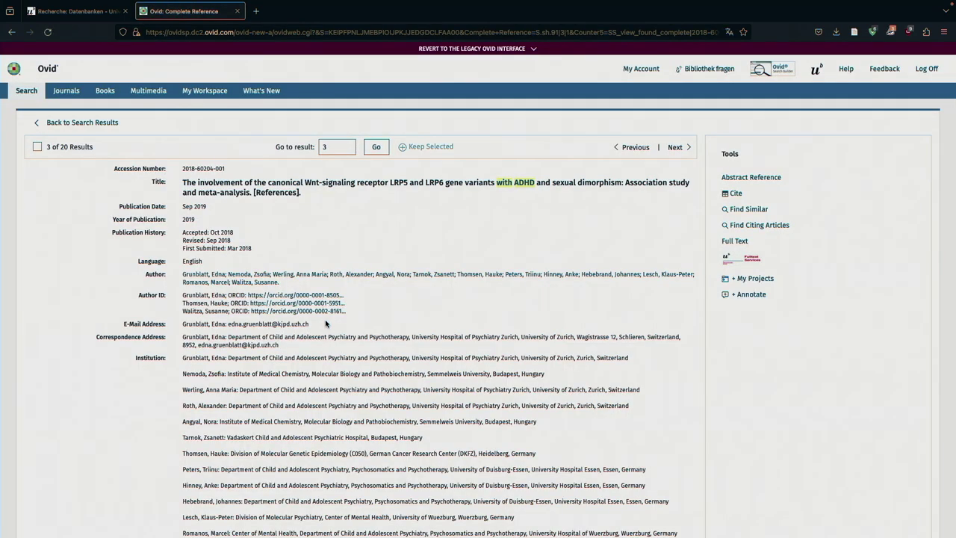
Review the record's abstract, subject headings and cited references, and open the article's full text
scroll(302, 252, down, 1)
scroll(301, 252, down, 5)
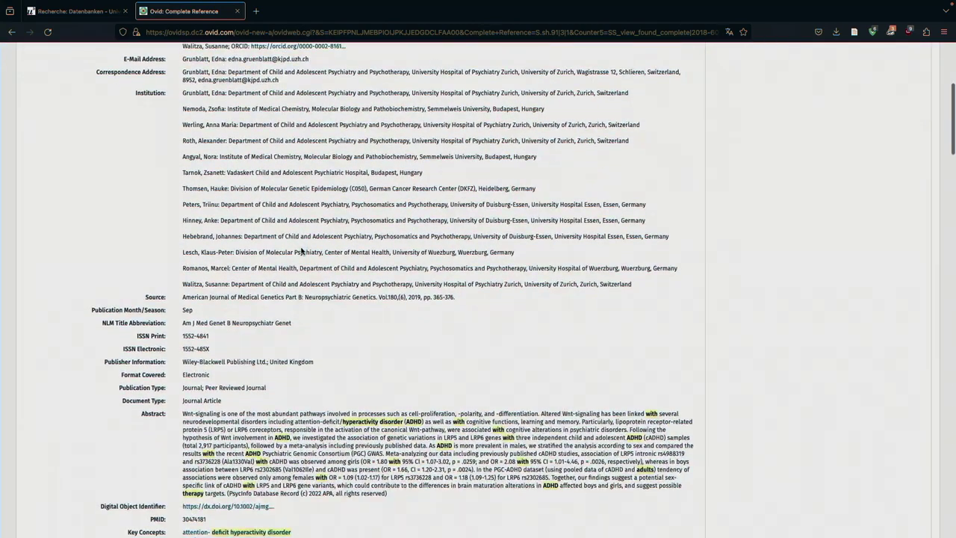
scroll(301, 248, down, 5)
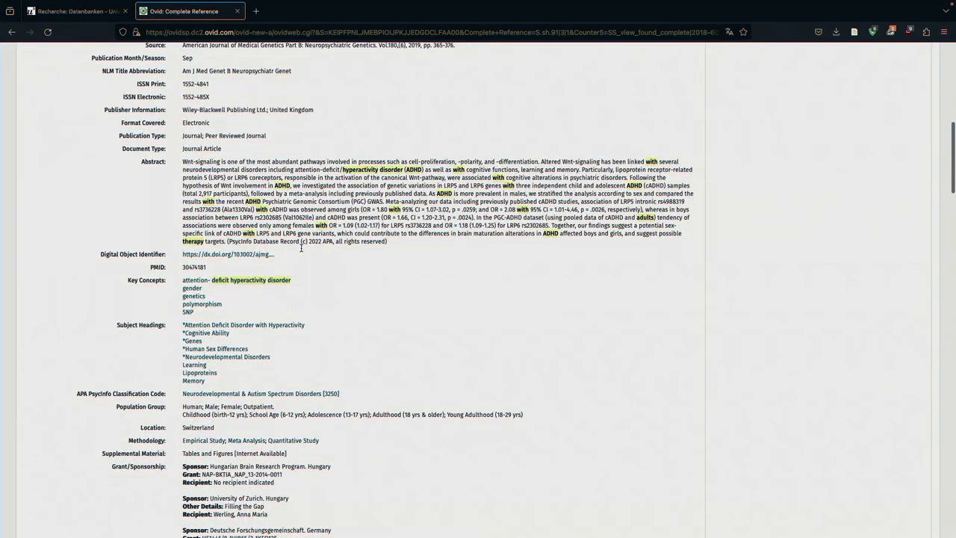
scroll(302, 251, down, 3)
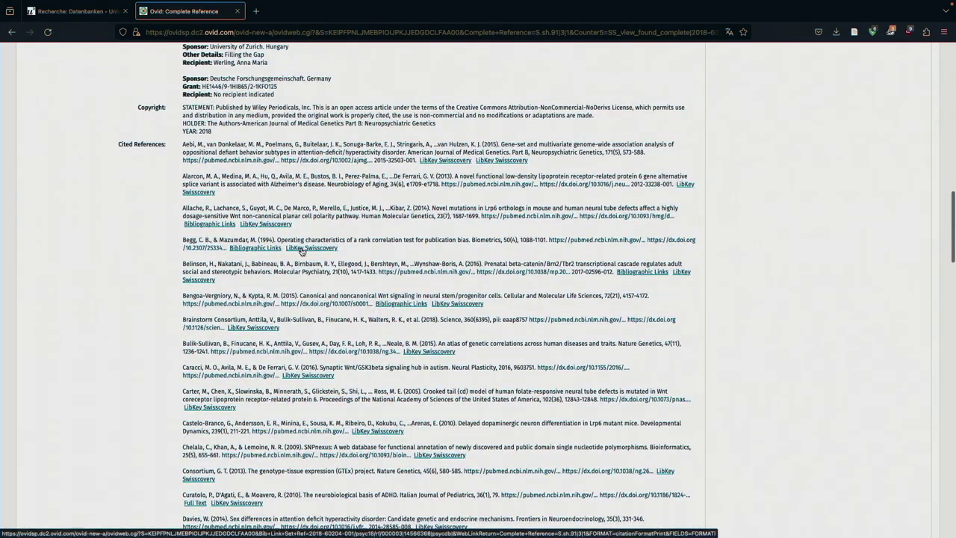
scroll(302, 251, up, 10)
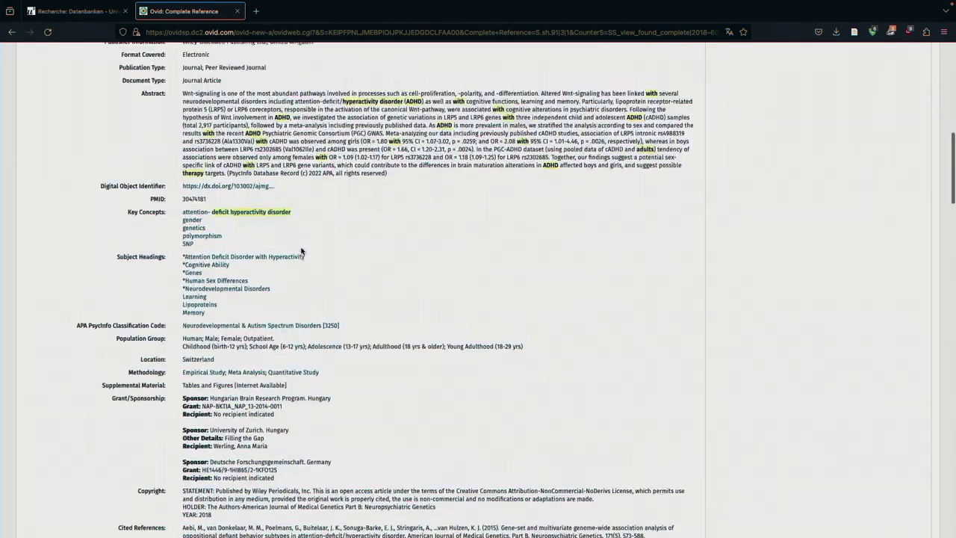
scroll(301, 248, up, 5)
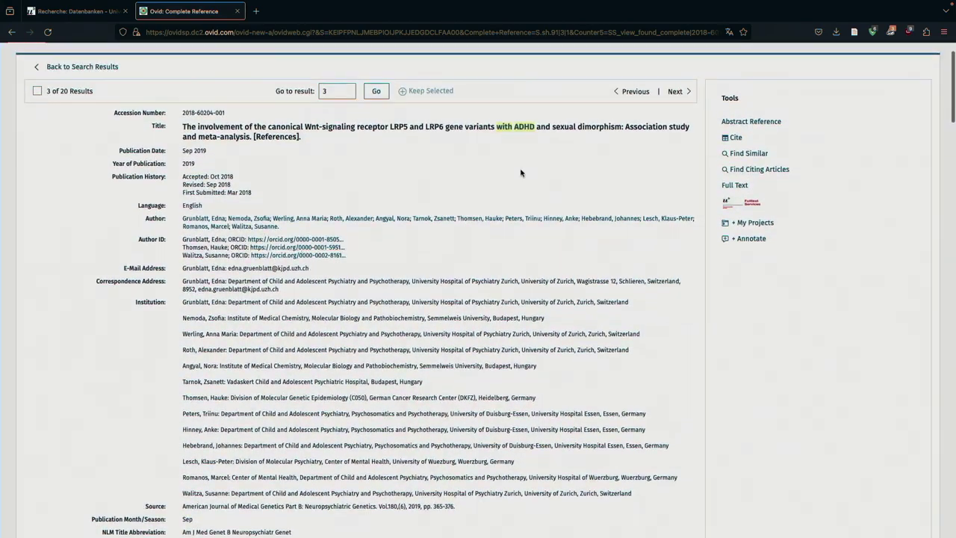
scroll(721, 254, up, 1)
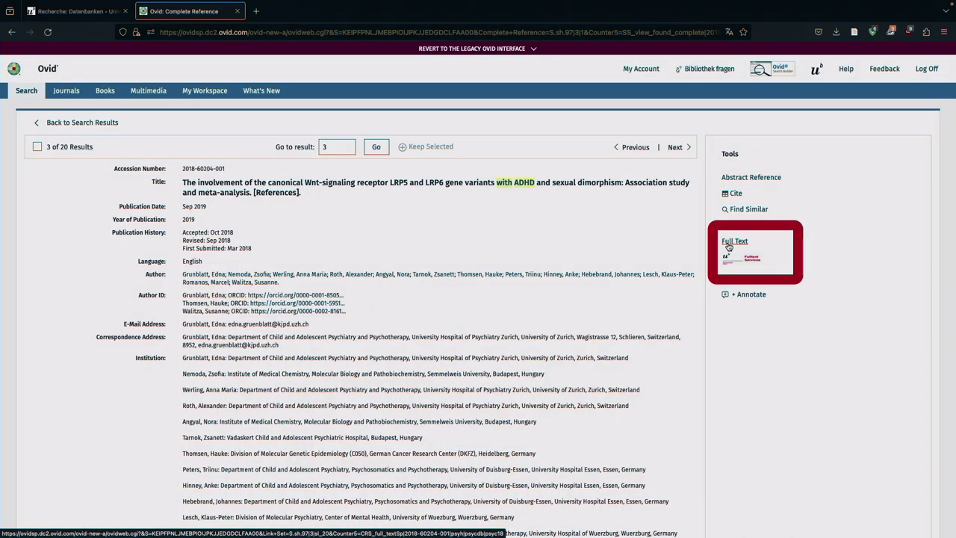
click(727, 243)
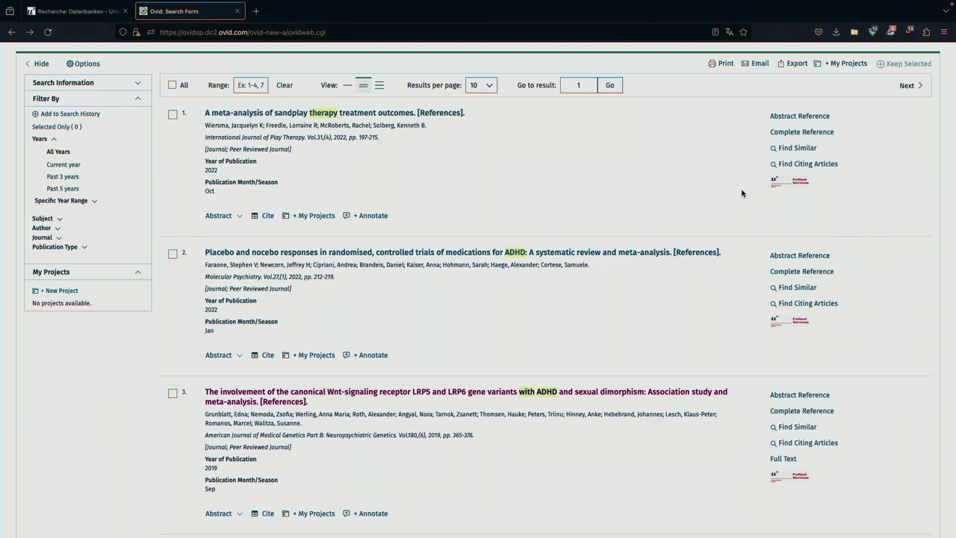
Look up the sandplay therapy meta-analysis through the library's full-text service and start signing in to check the order options
click(780, 186)
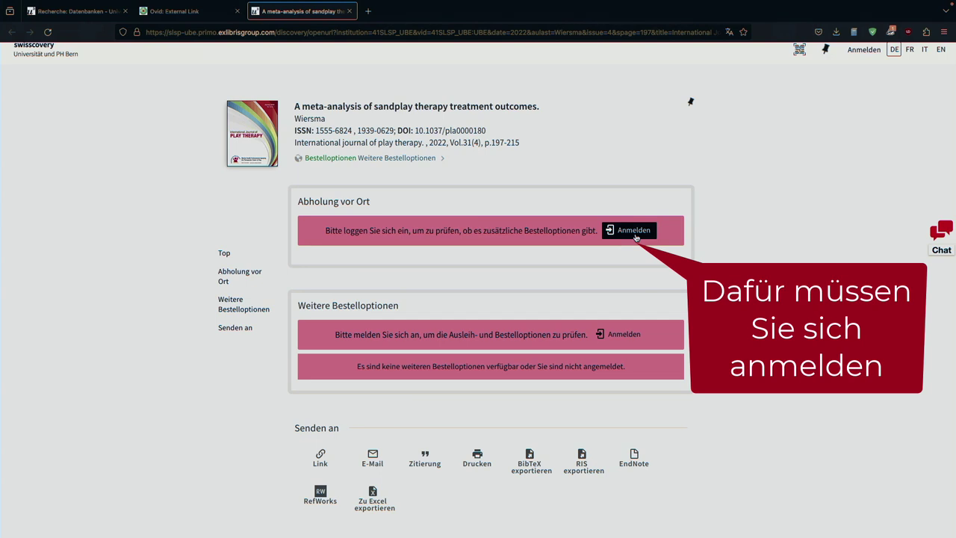
click(634, 231)
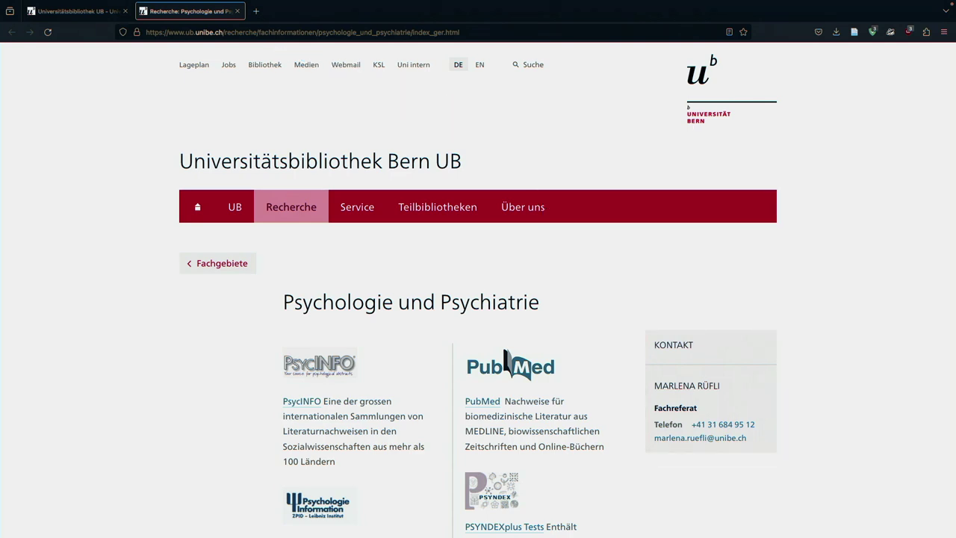
Examine the library's Psychologie und Psychiatrie page for its databases, Coffee Lectures and research consultation offers
scroll(477, 299, down, 3)
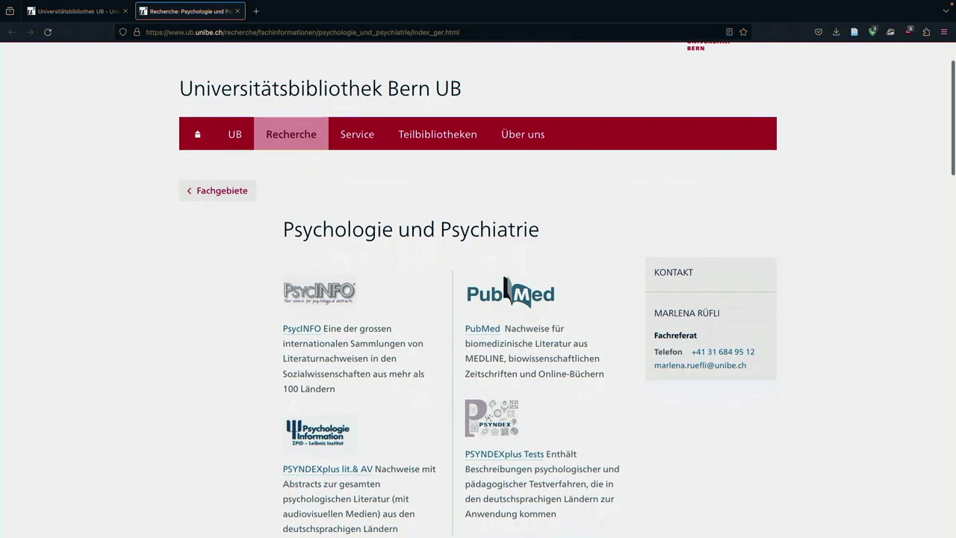
scroll(477, 298, down, 5)
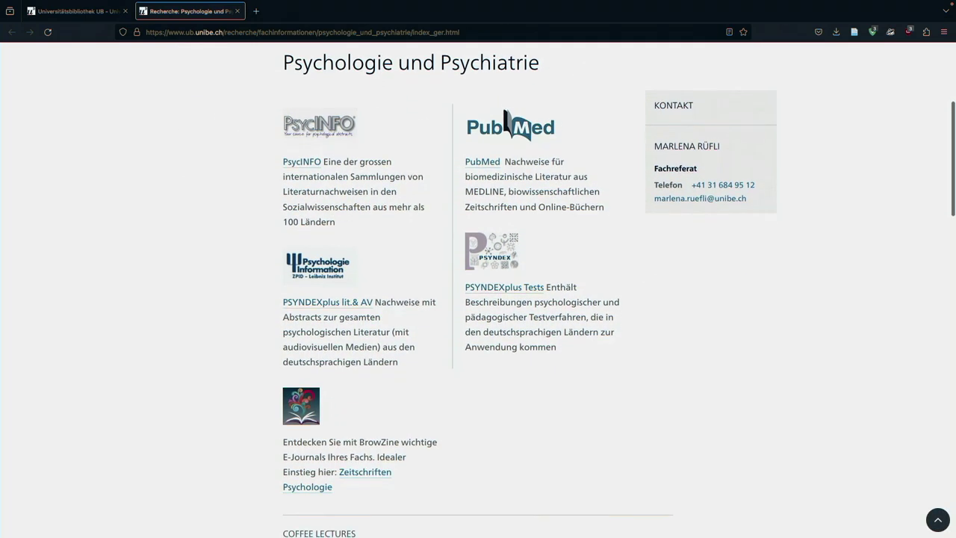
scroll(478, 298, down, 4)
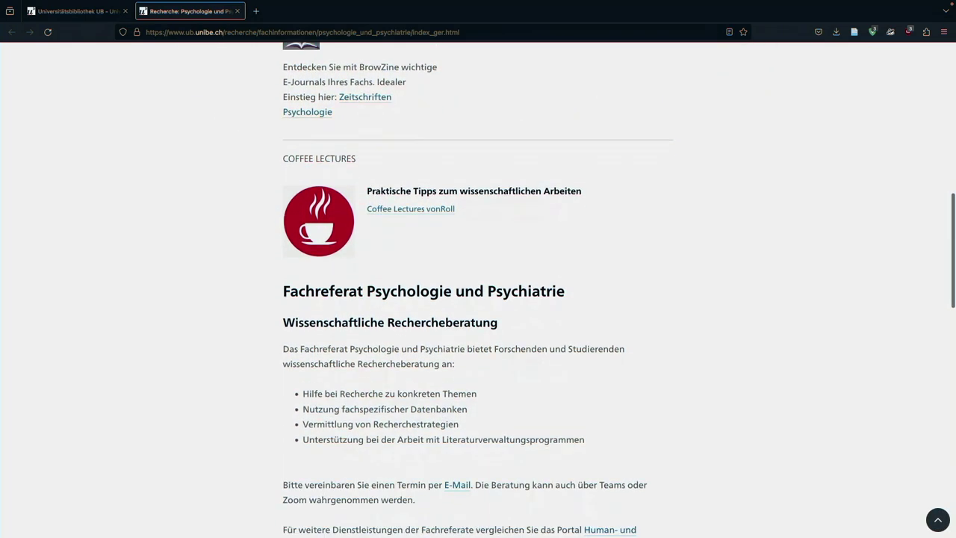
scroll(478, 299, down, 1)
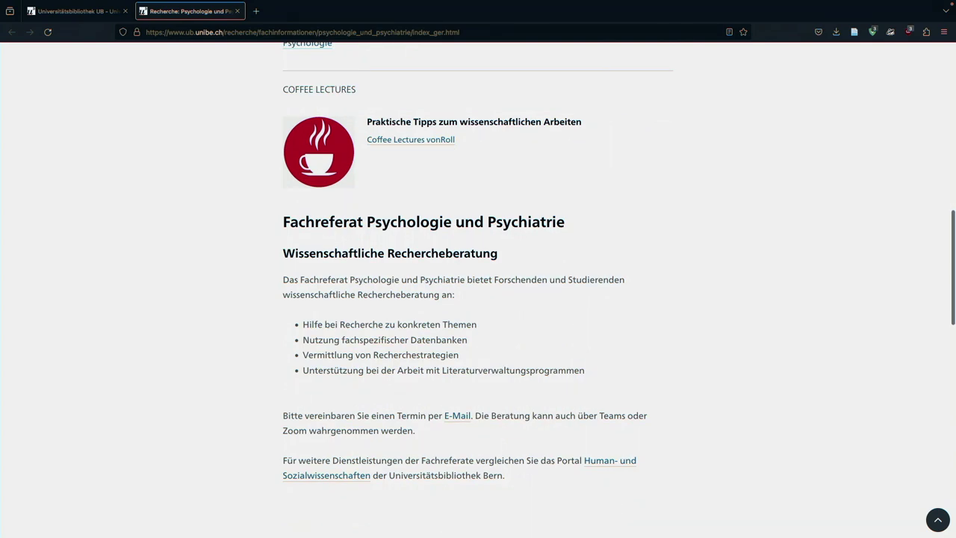